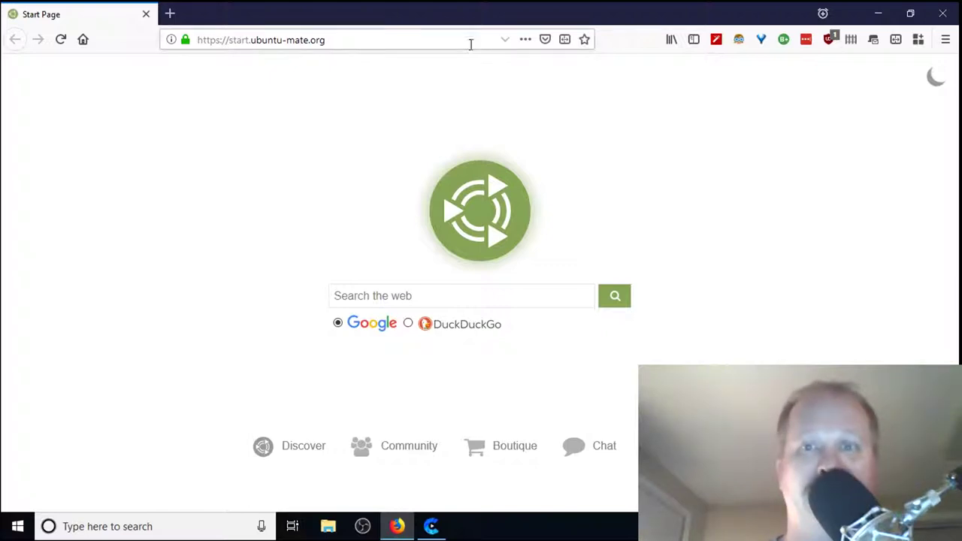
# Open honda.com in a new tab
pyautogui.click(171, 15)
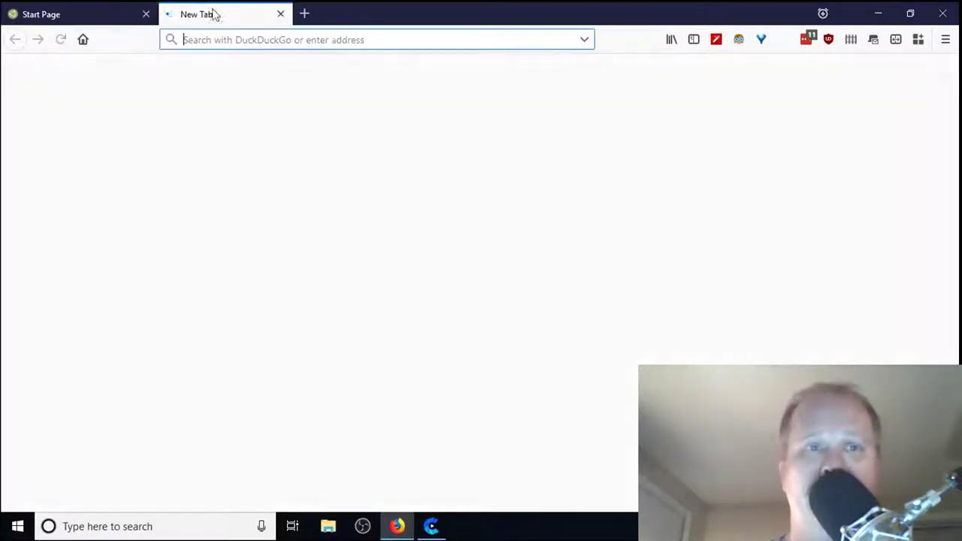
pyautogui.write('honda.com/')
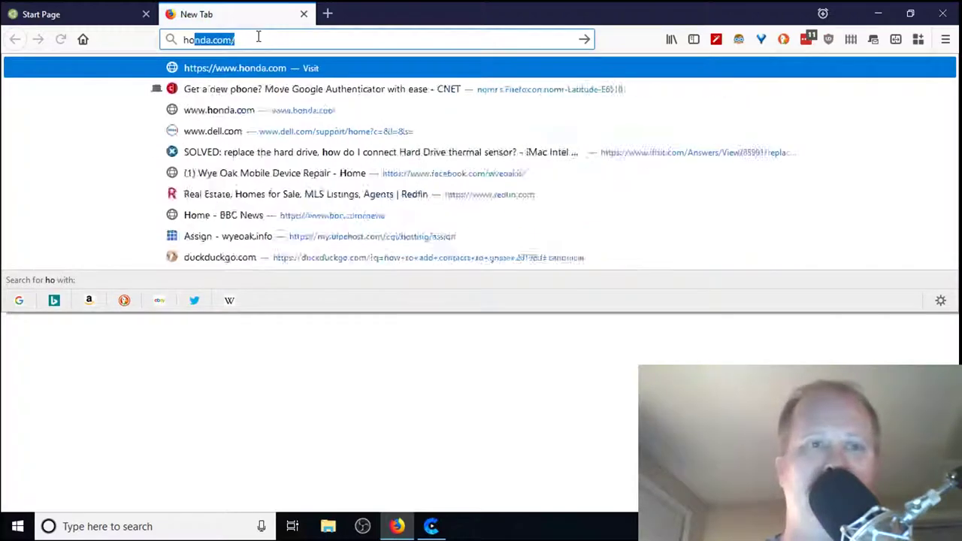
pyautogui.press('Return')
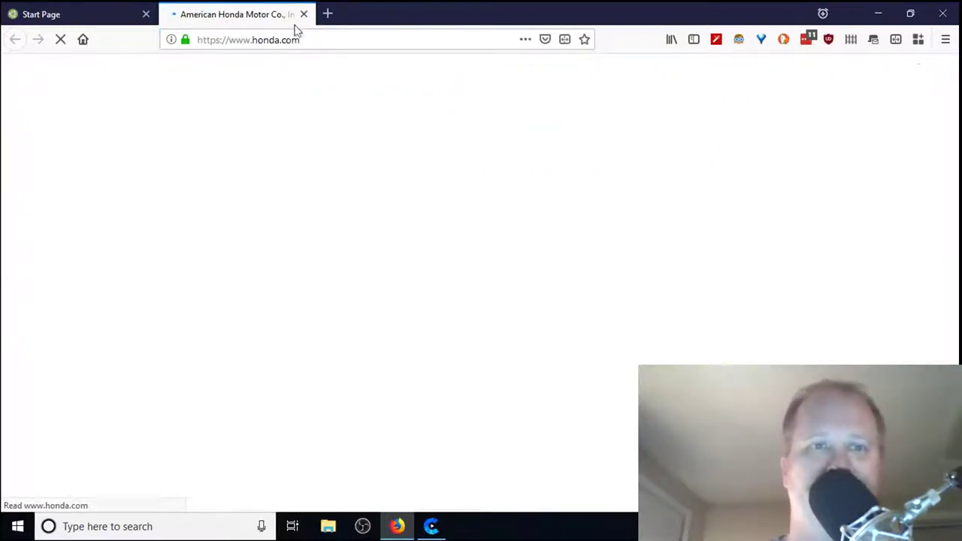
# Open tesla.com in another new tab
pyautogui.hotkey('ctrl', 't')
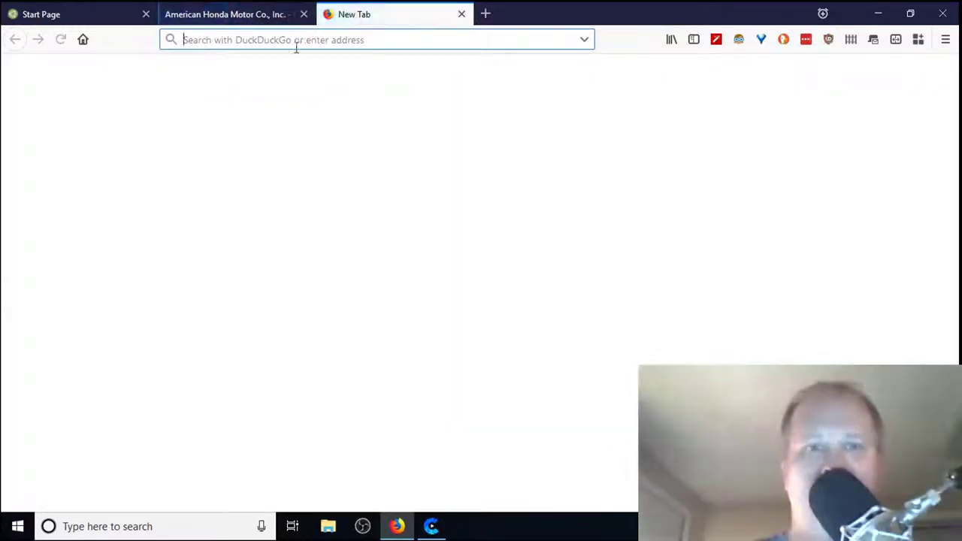
pyautogui.write('tesla.com')
pyautogui.press('Return')
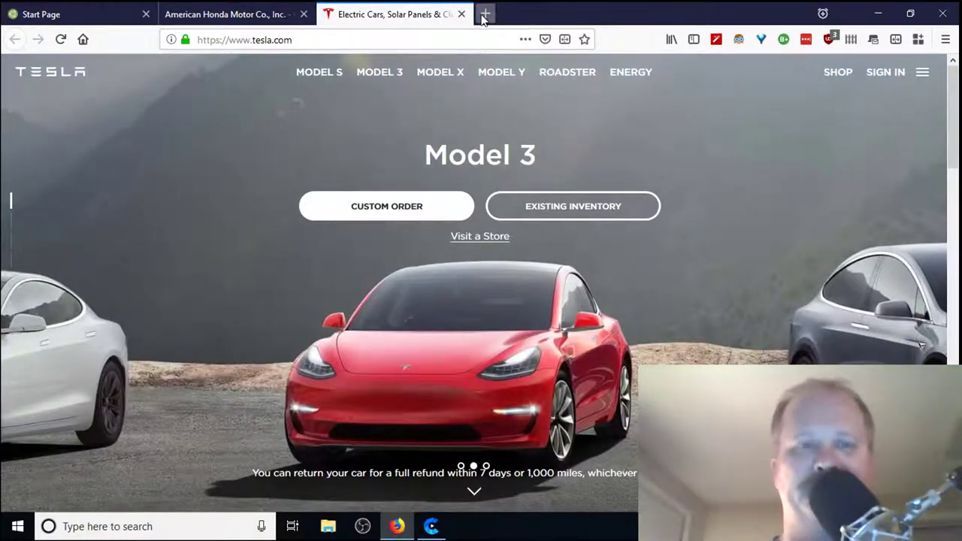
# Load yahoo.com in a further new tab
pyautogui.click(485, 14)
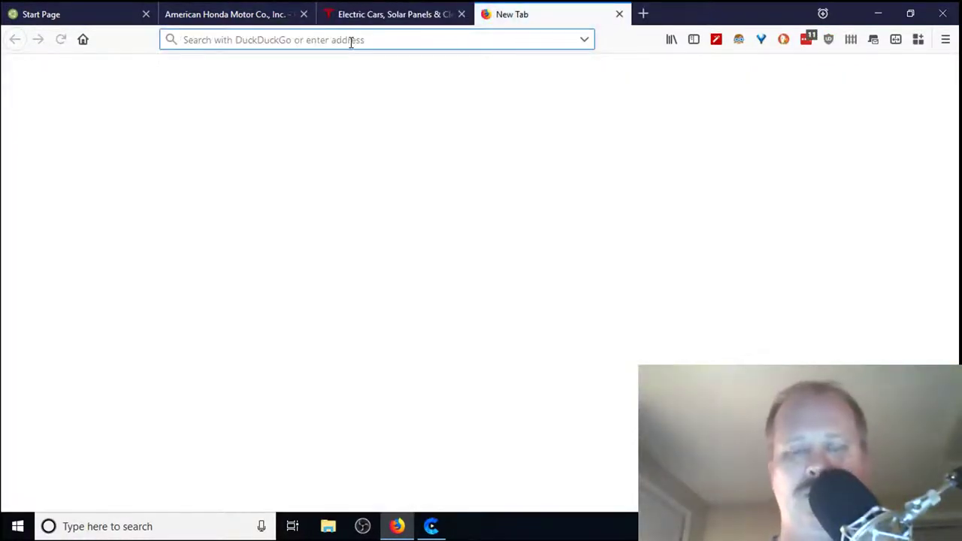
pyautogui.write('yahoo.com/')
pyautogui.press('Return')
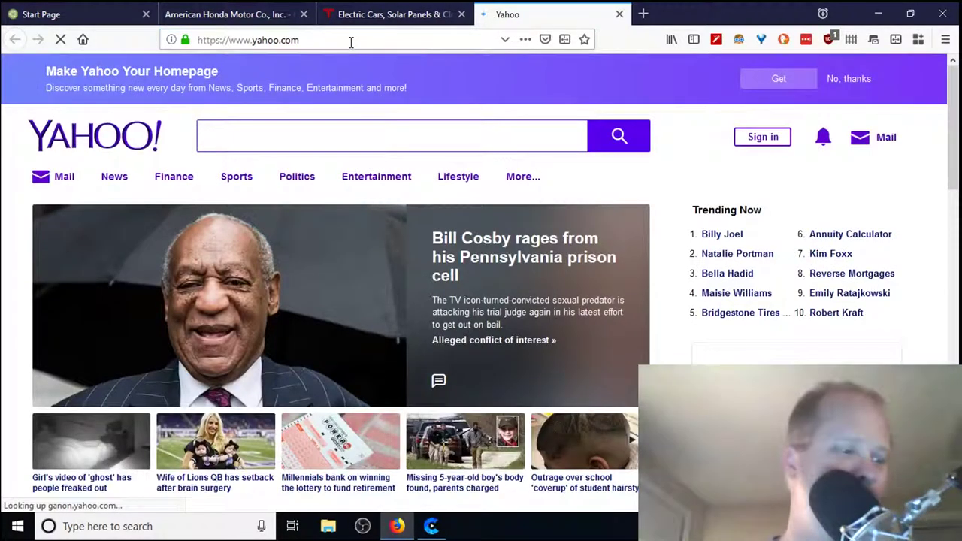
# Look through the open Tesla, Yahoo and Honda pages, ending on the Ubuntu MATE start page
pyautogui.click(383, 15)
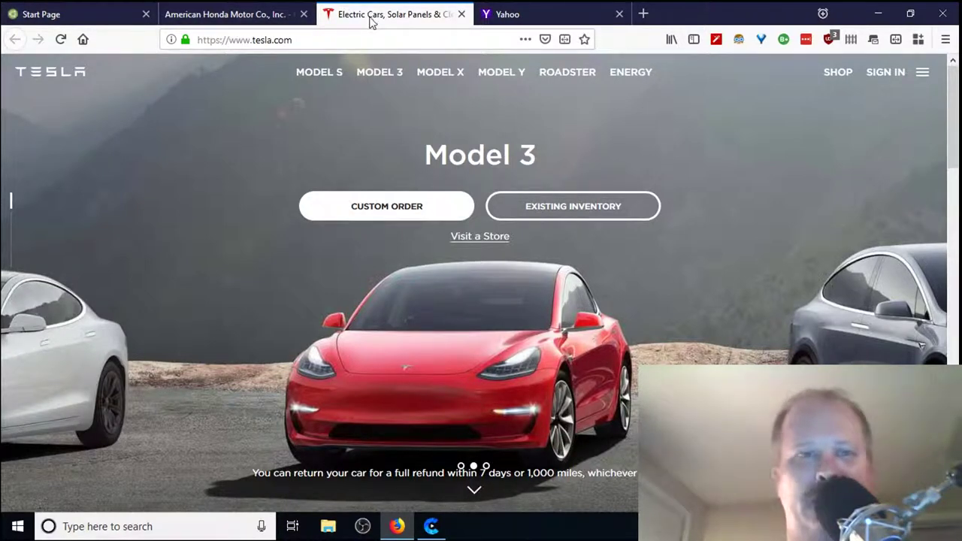
pyautogui.click(541, 19)
pyautogui.click(436, 15)
pyautogui.click(226, 15)
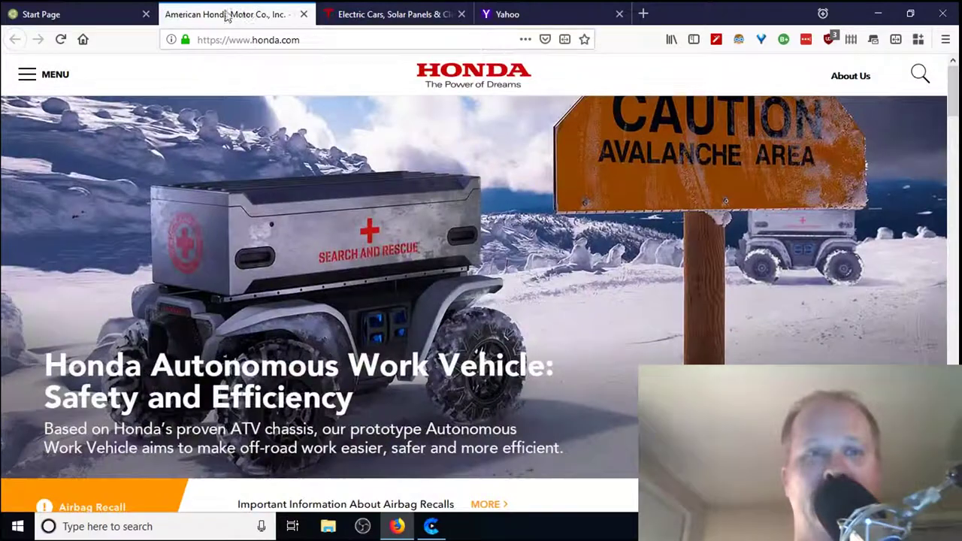
pyautogui.click(85, 13)
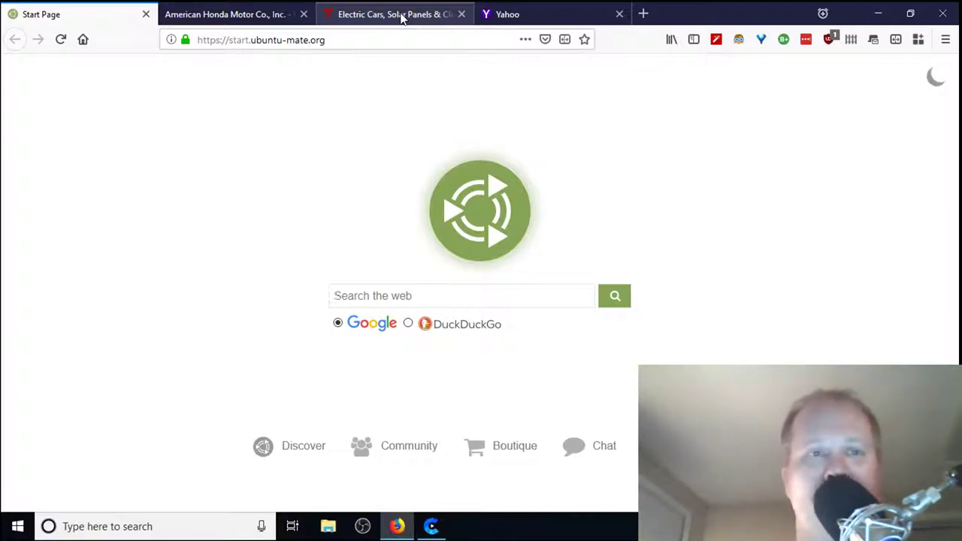
# Switch to the Yahoo page and browse its news feed
pyautogui.click(512, 14)
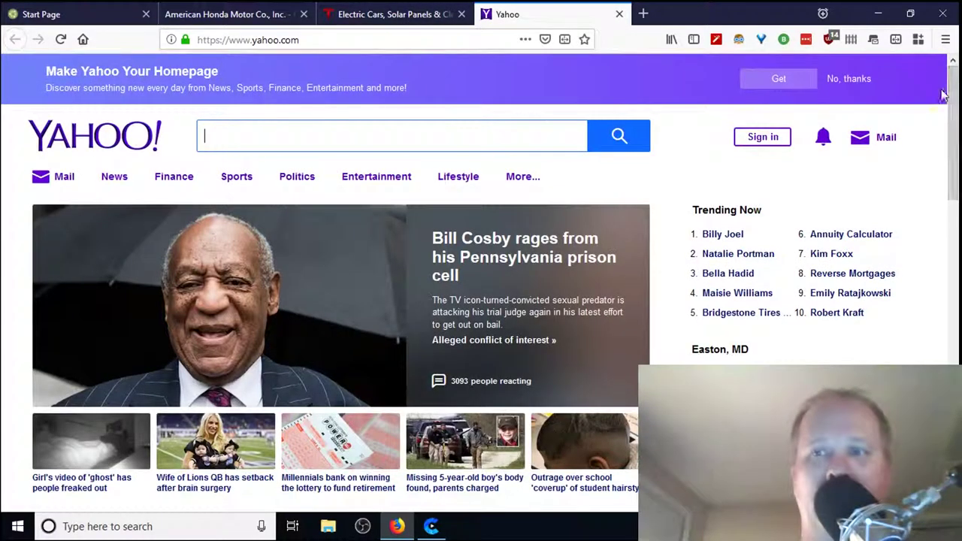
pyautogui.scroll(-2, 956, 113)
pyautogui.scroll(-12, 956, 113)
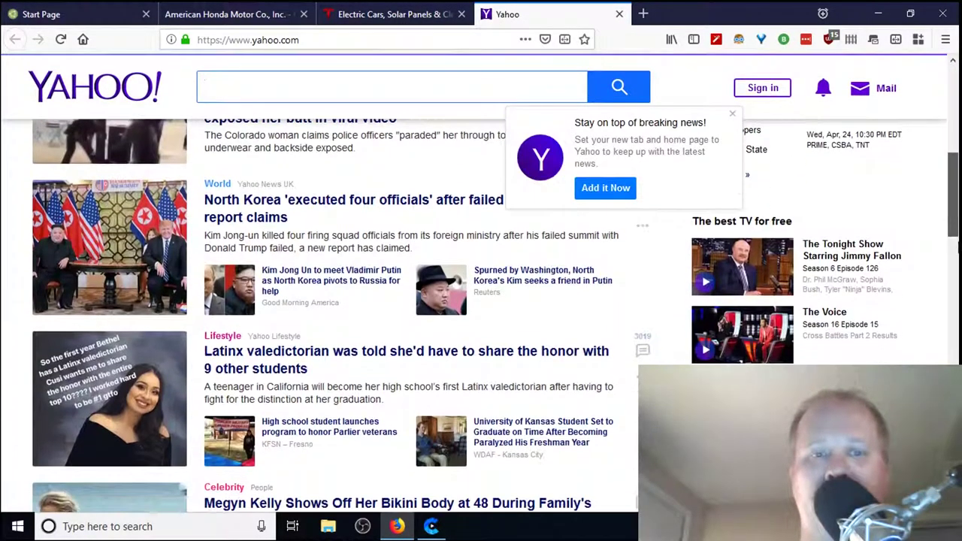
pyautogui.scroll(-4, 957, 301)
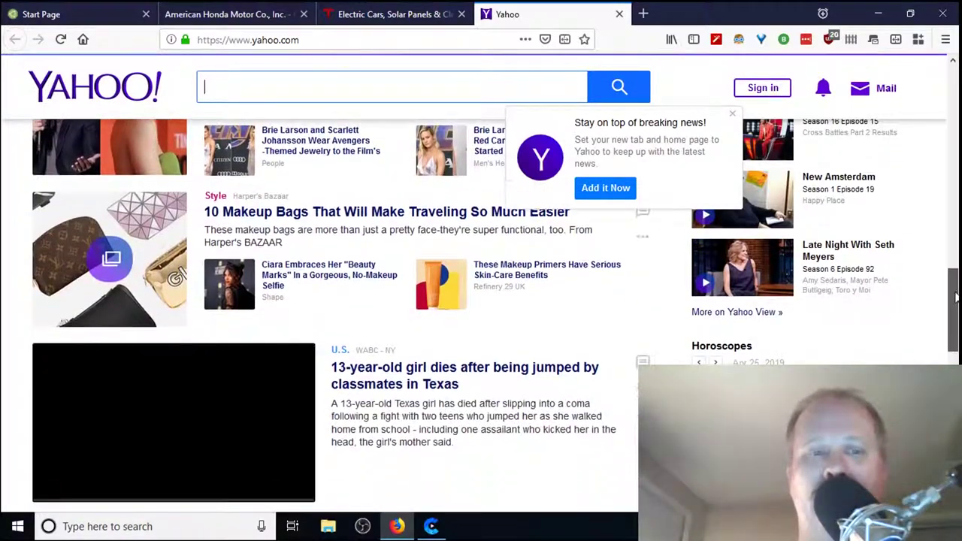
pyautogui.scroll(-1, 956, 301)
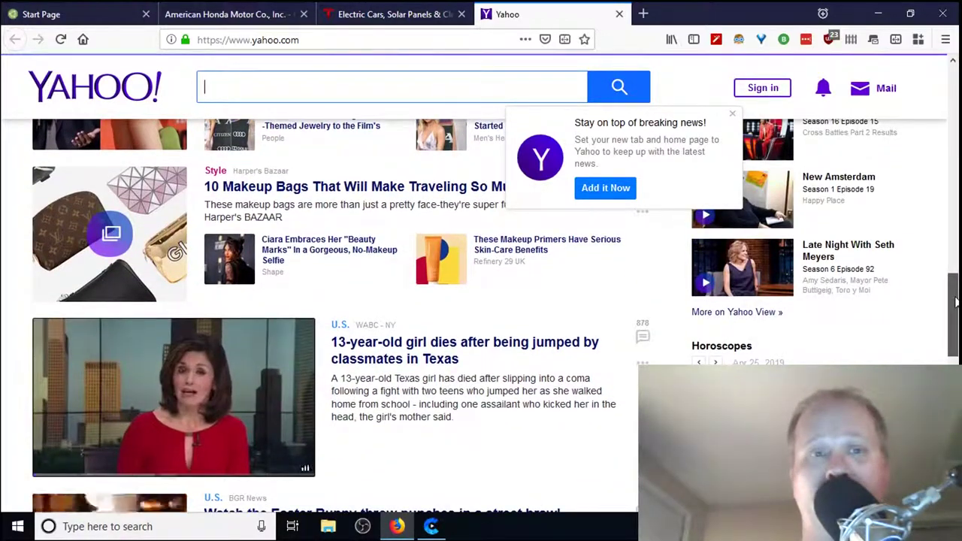
pyautogui.moveTo(956, 306); pyautogui.dragTo(938, 154)
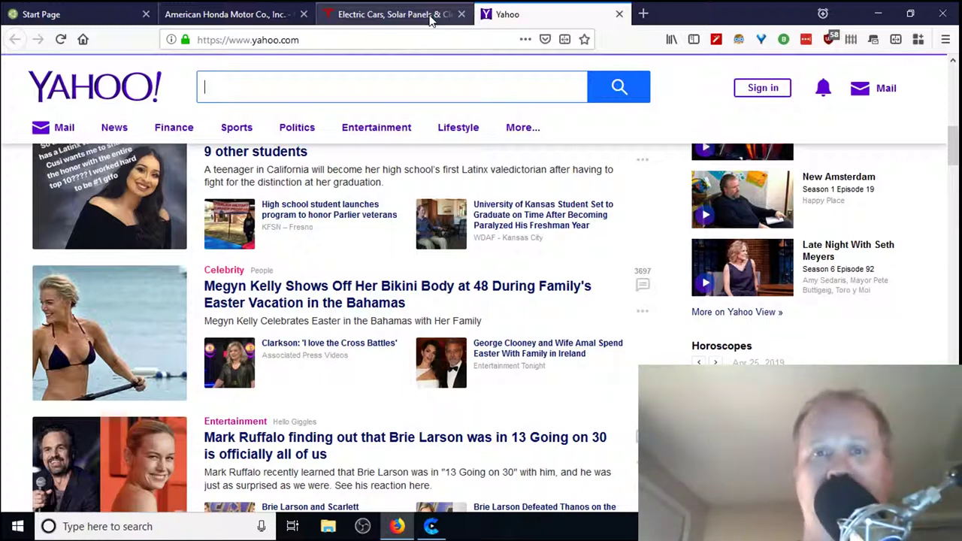
# Open wyeoakmobiledevice.repair in a new tab
pyautogui.click(643, 14)
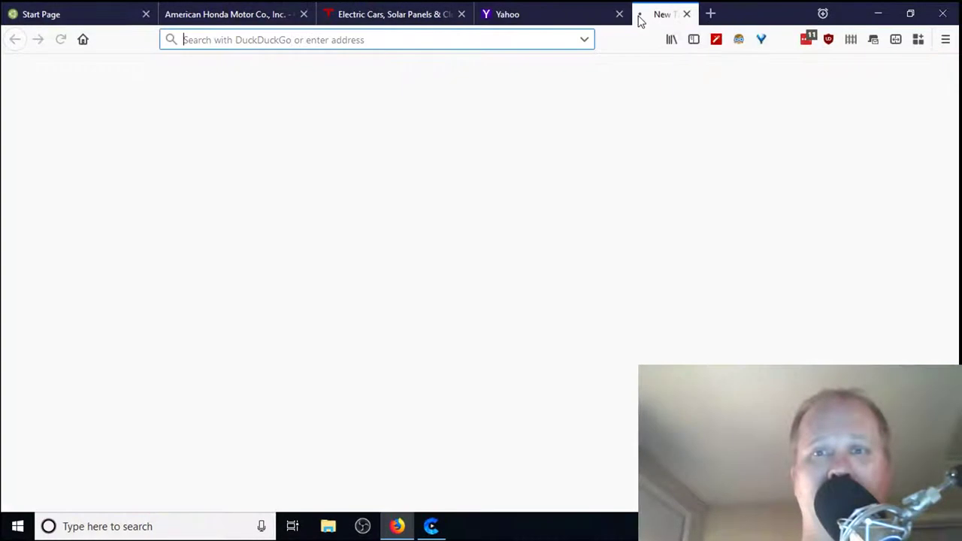
pyautogui.write('we')
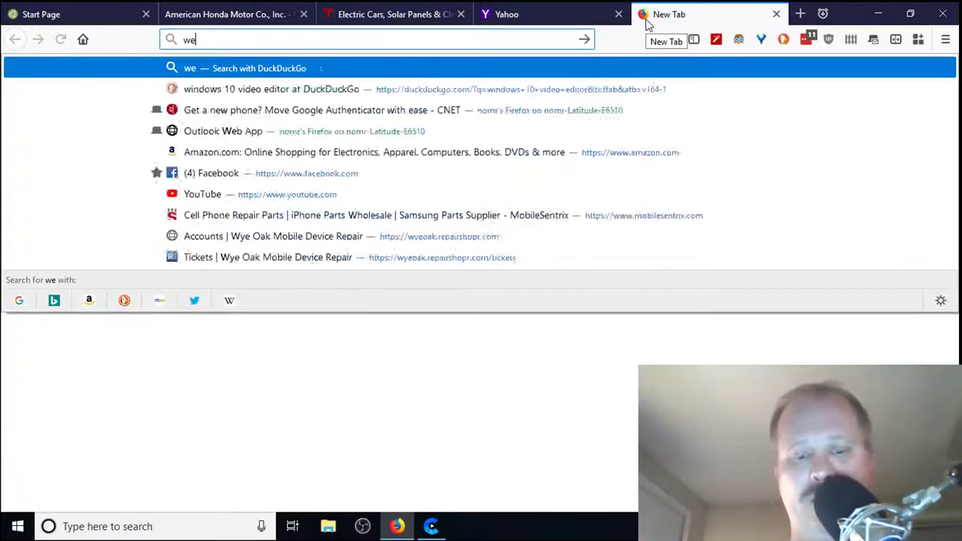
pyautogui.press('BackSpace')
pyautogui.press('BackSpace')
pyautogui.write('w')
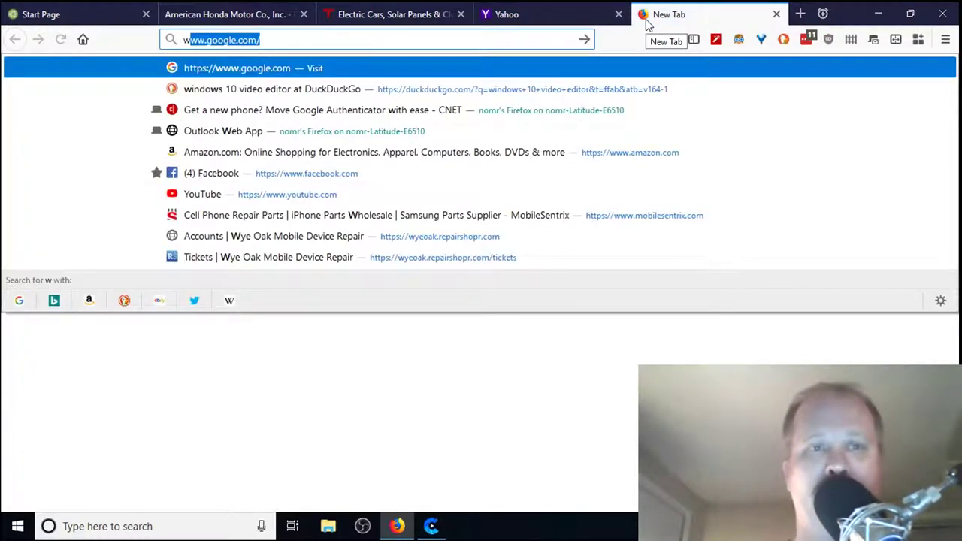
pyautogui.write('y')
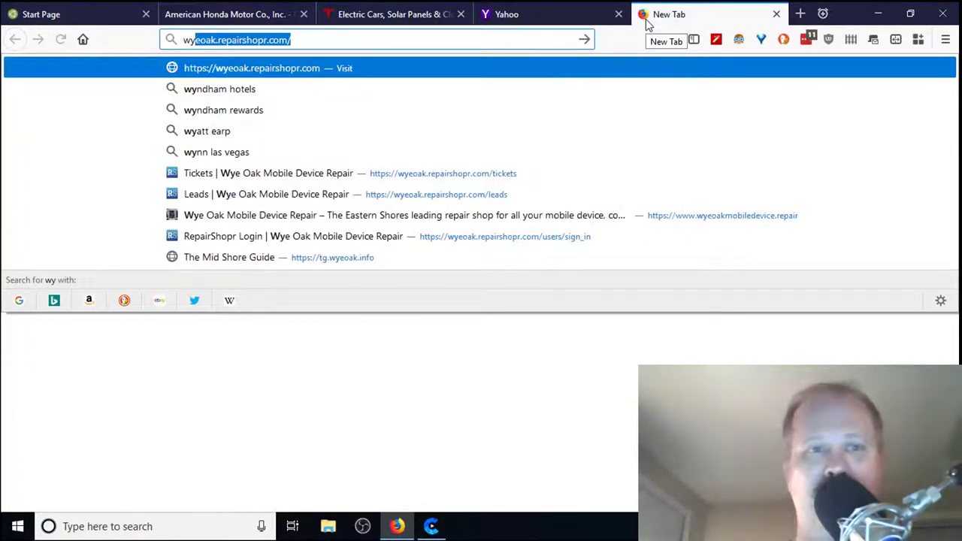
pyautogui.write('o')
pyautogui.press('BackSpace')
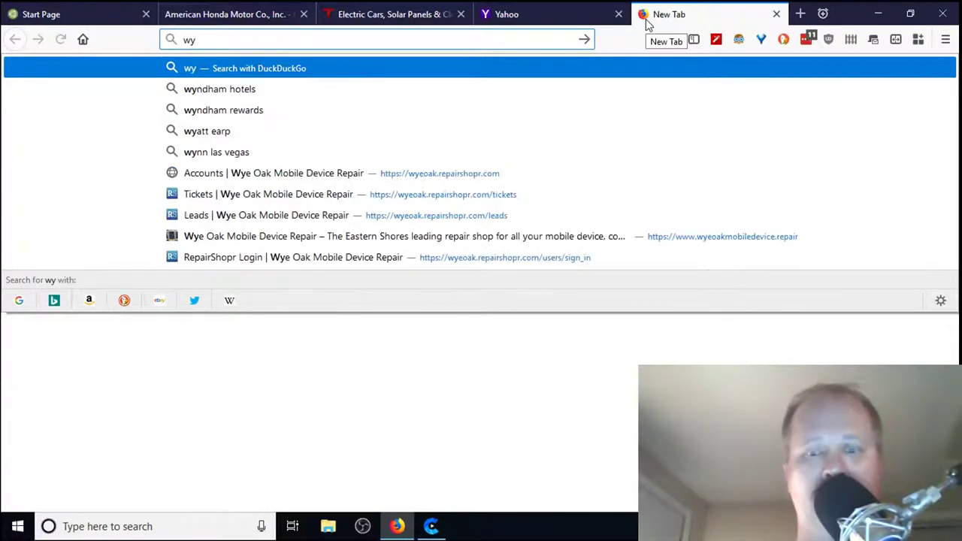
pyautogui.write('eoakno')
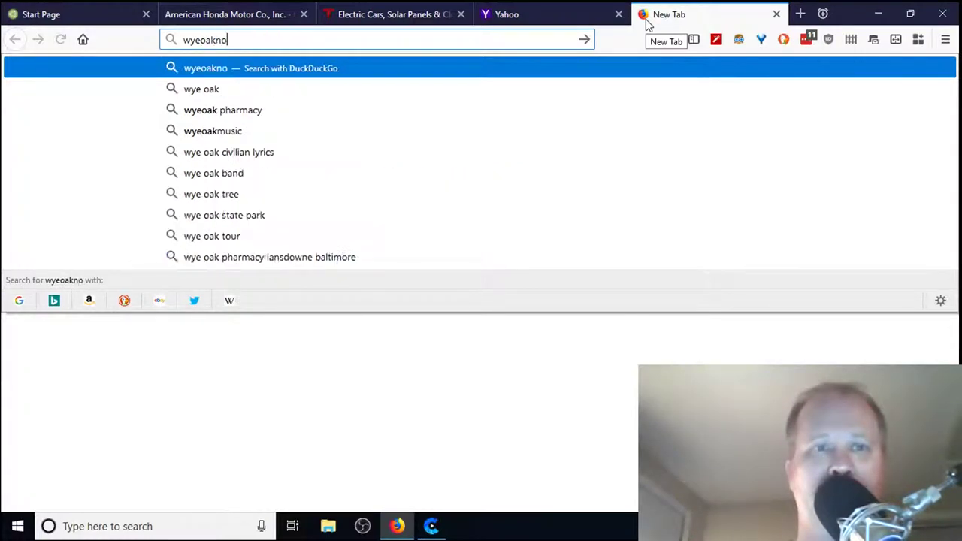
pyautogui.press('BackSpace')
pyautogui.press('BackSpace')
pyautogui.write('n')
pyautogui.press('BackSpace')
pyautogui.write('mobiledevice.repair')
pyautogui.press('Return')
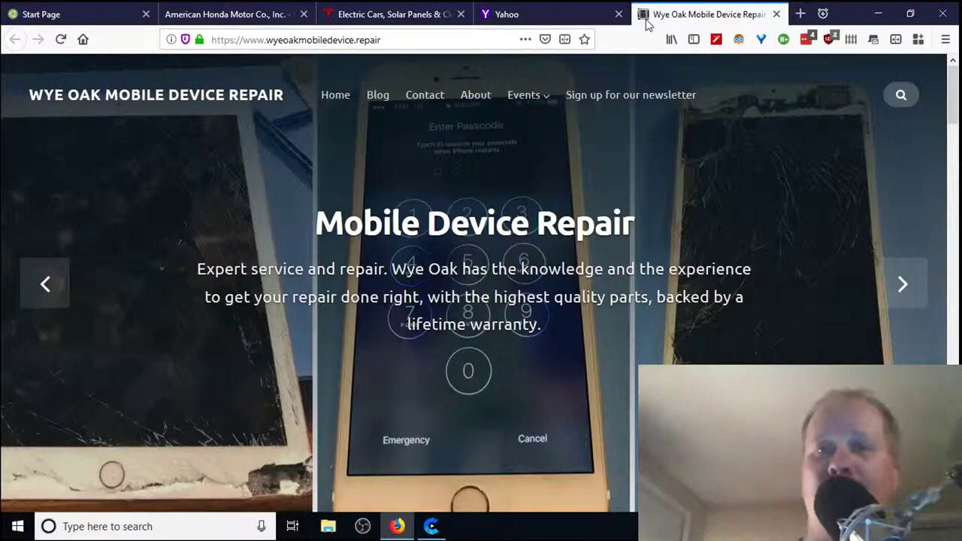
# Copy the web address of the Wye Oak Mobile Device Repair site
pyautogui.click(457, 38)
pyautogui.rightClick(457, 38)
pyautogui.click(479, 84)
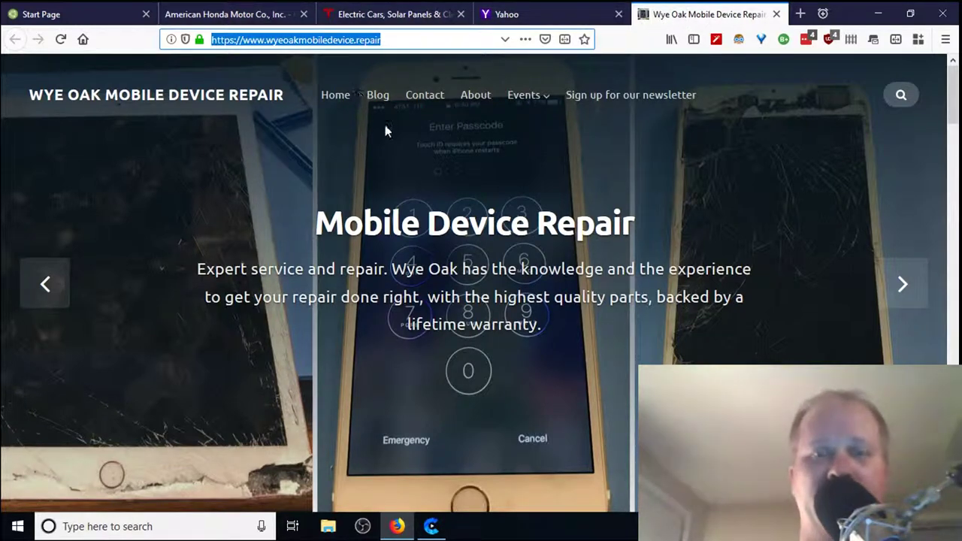
pyautogui.click(462, 135)
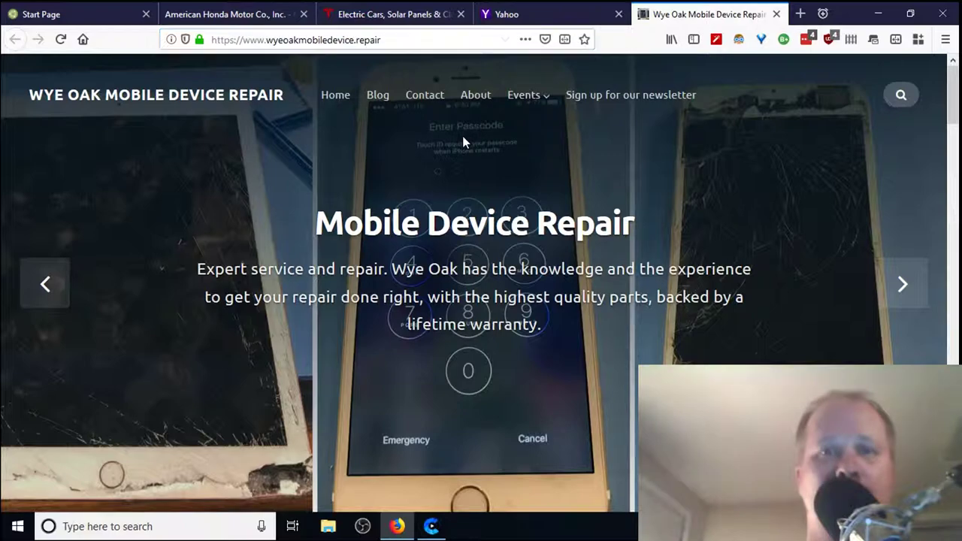
# Review the Yahoo, Tesla, Honda and start pages in turn, and return to the Wye Oak Mobile Device Repair page
pyautogui.click(516, 16)
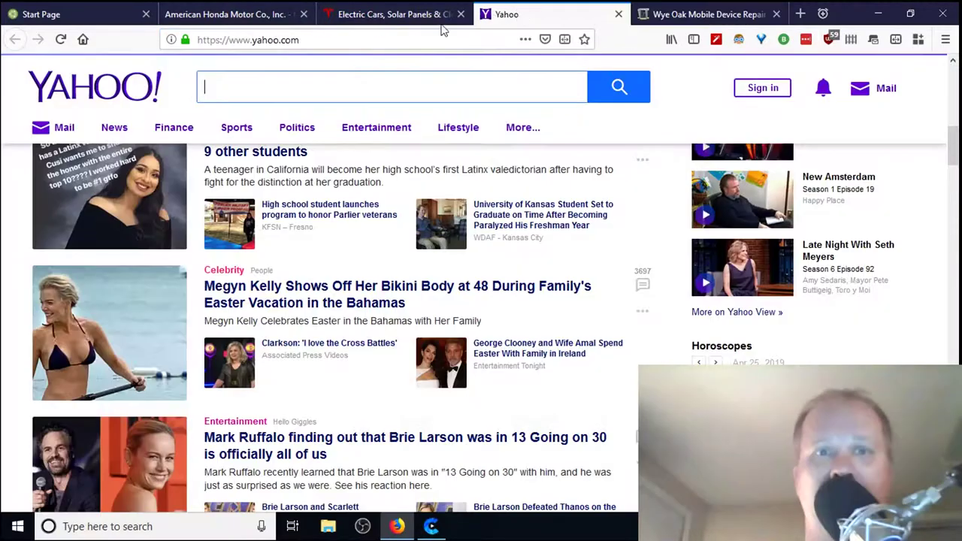
pyautogui.click(404, 15)
pyautogui.click(276, 17)
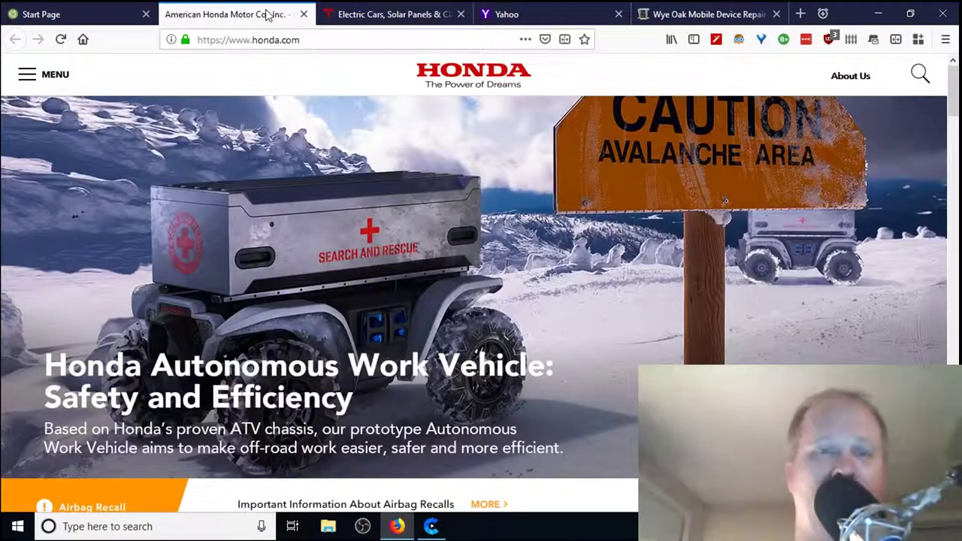
pyautogui.click(111, 13)
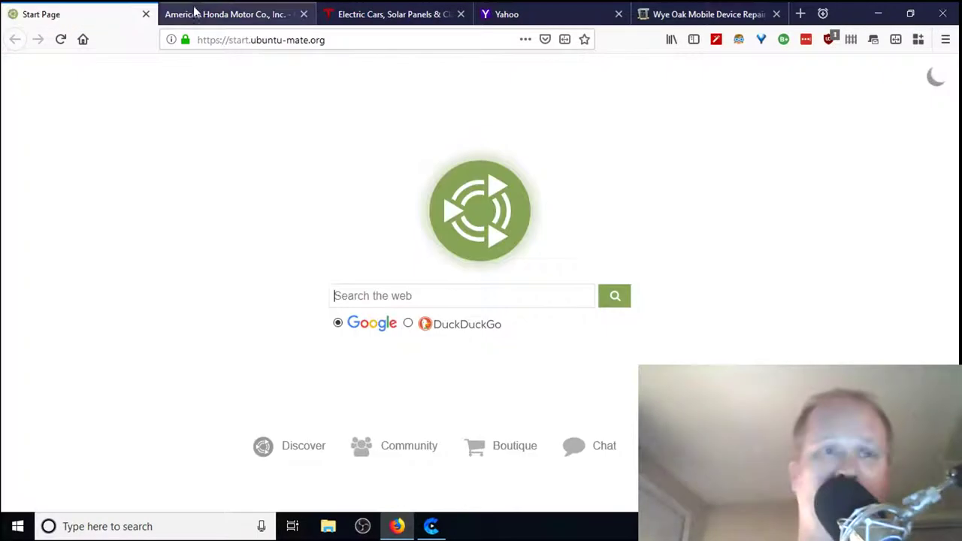
pyautogui.click(652, 10)
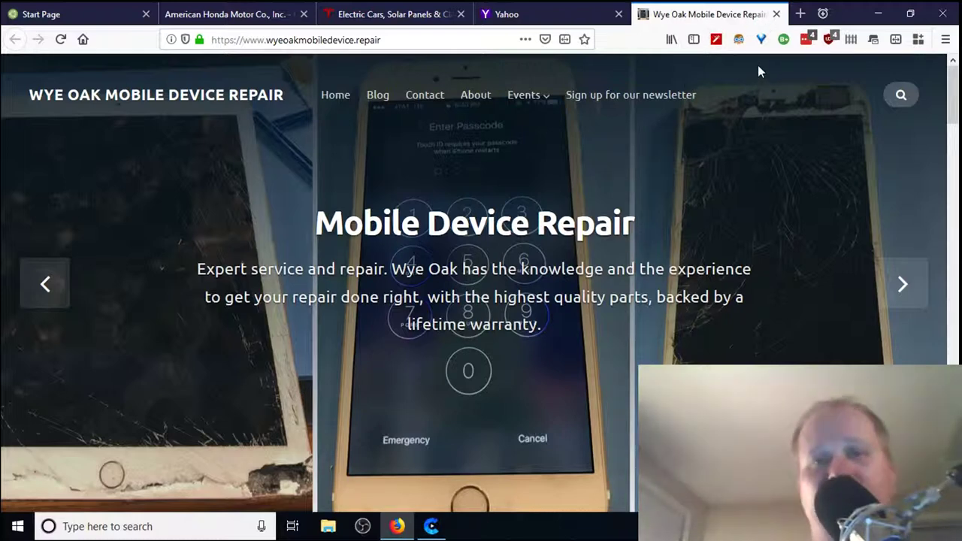
pyautogui.click(823, 14)
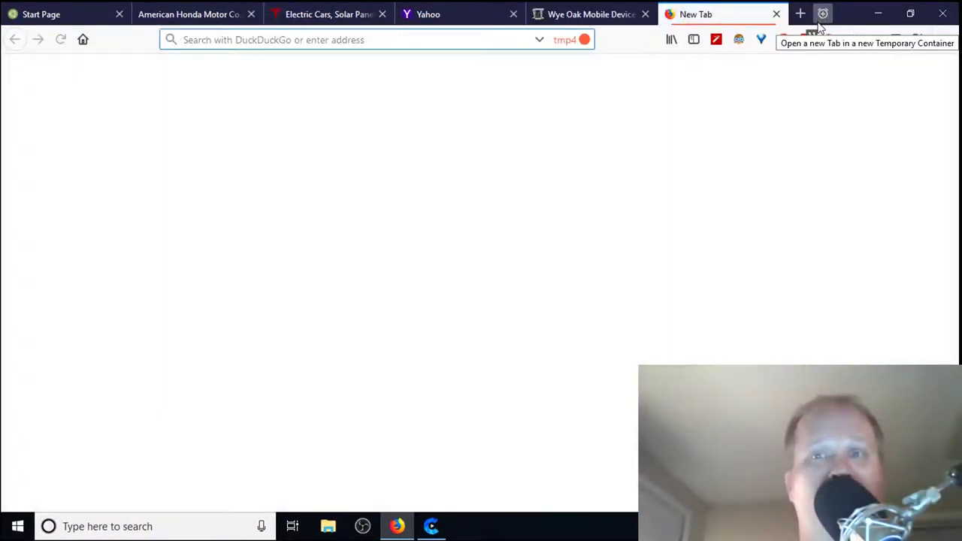
pyautogui.rightClick(472, 44)
pyautogui.click(507, 103)
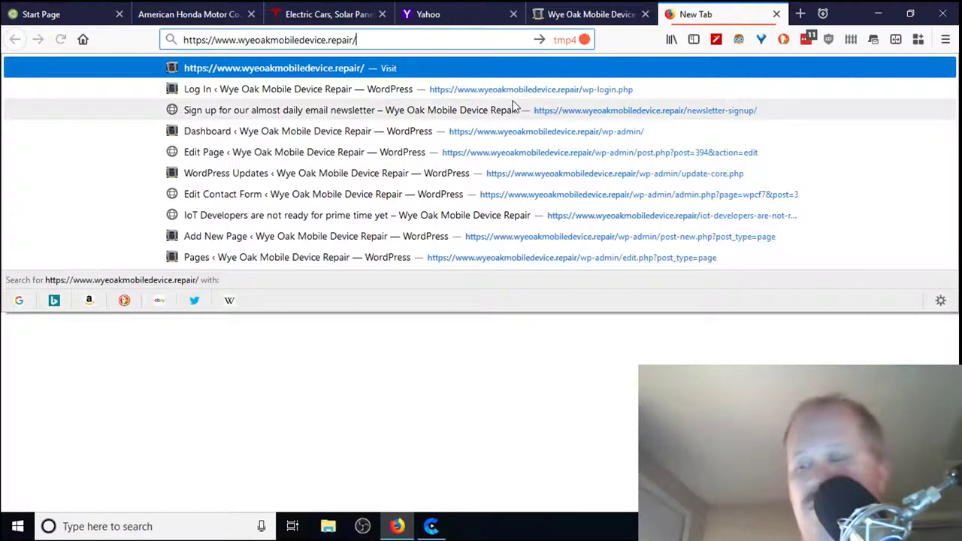
pyautogui.press('Return')
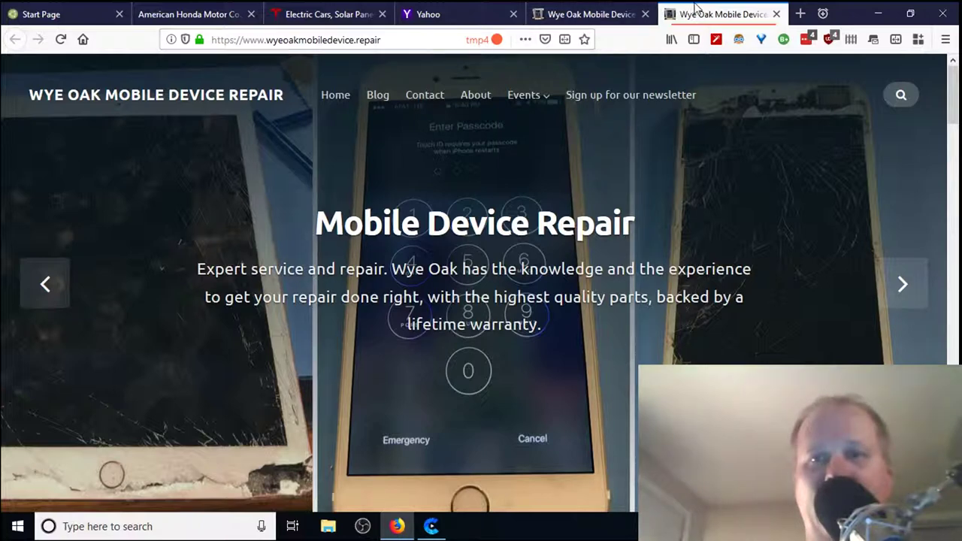
# Compare the regular and temporary-container tabs of the Wye Oak site, and close the temporary-container one
pyautogui.click(580, 18)
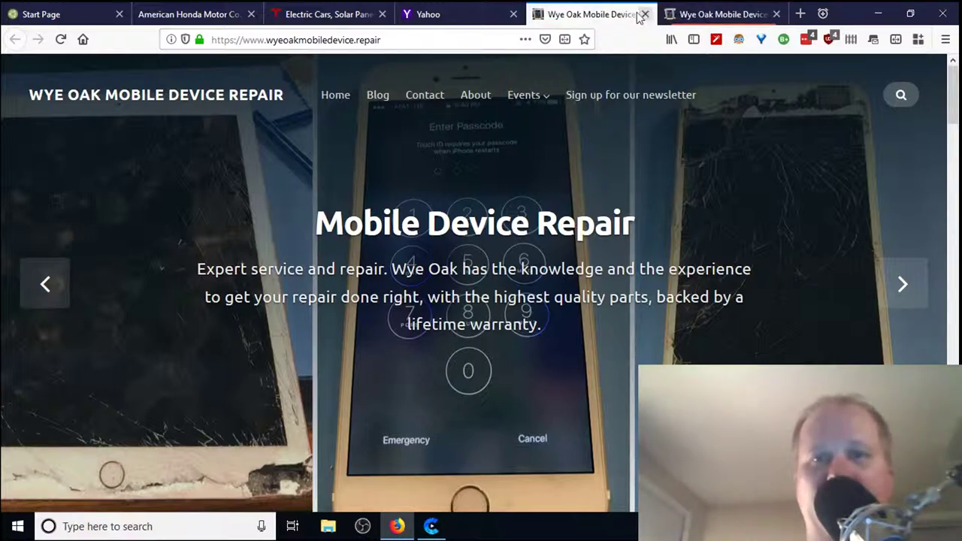
pyautogui.click(684, 14)
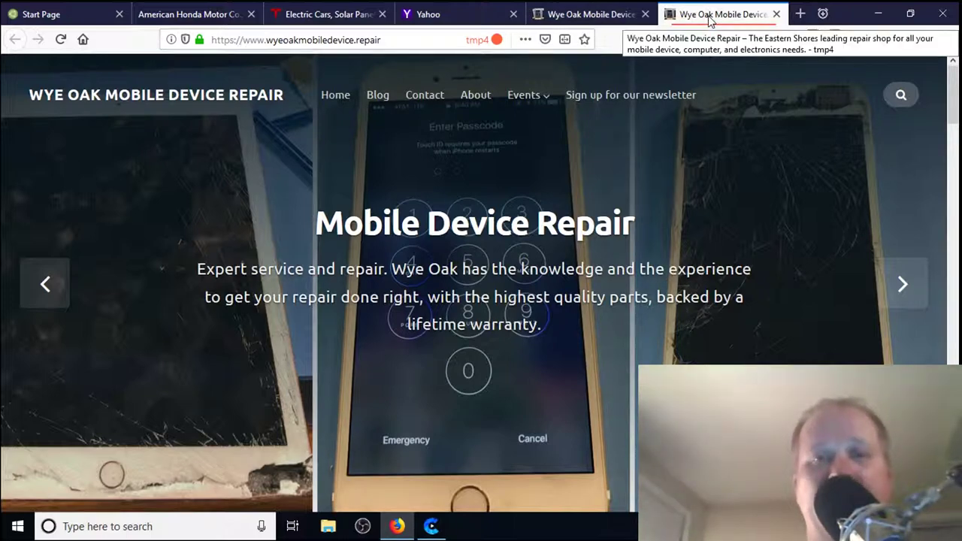
pyautogui.click(776, 15)
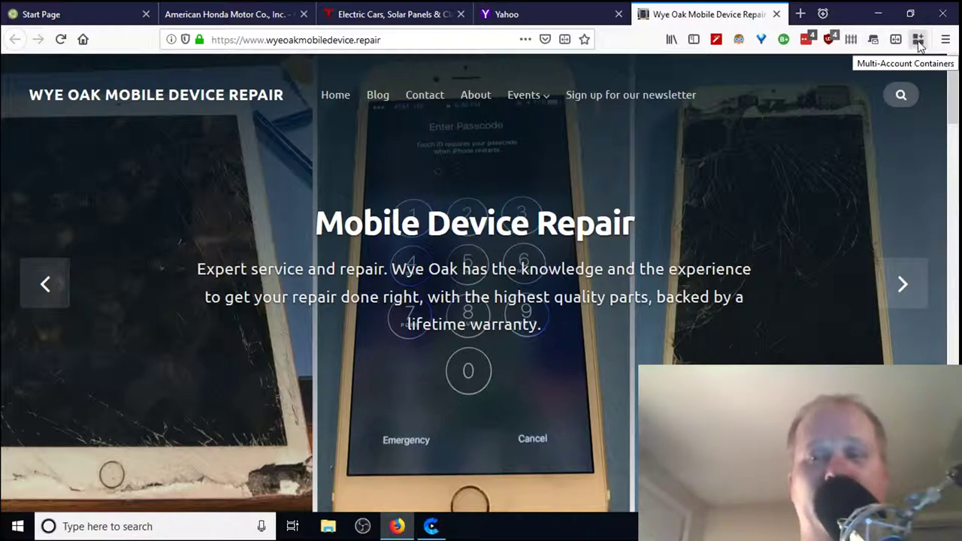
# Open a new tab in the Personal container using Multi-Account Containers
pyautogui.click(919, 41)
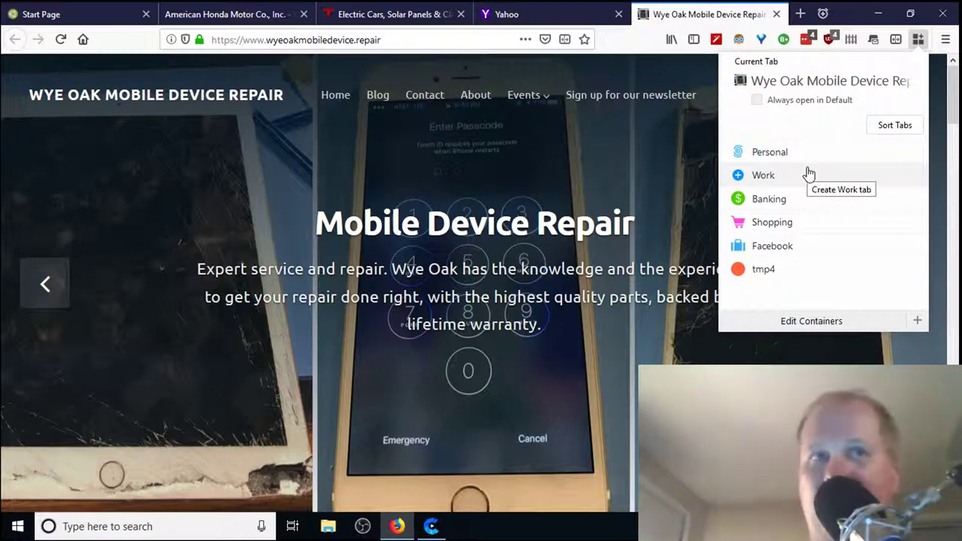
pyautogui.click(770, 153)
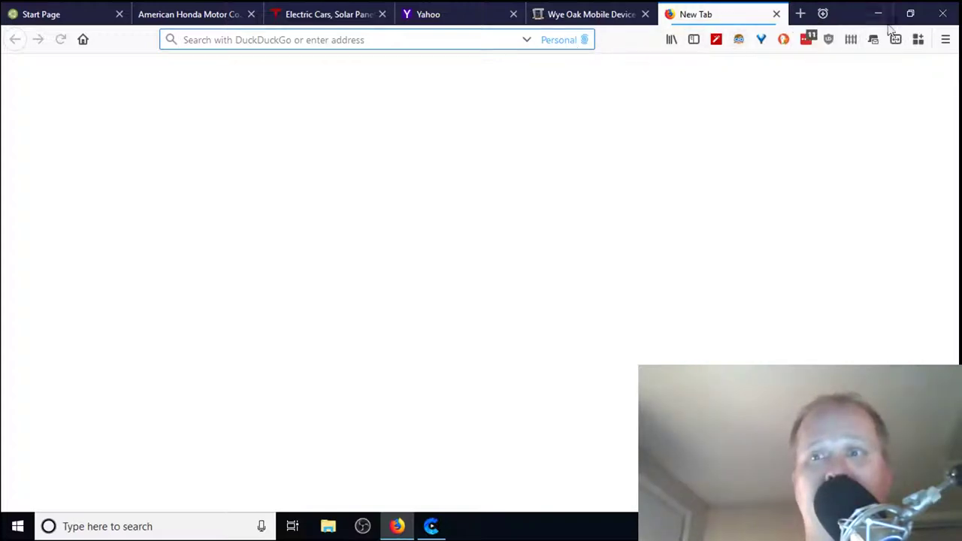
pyautogui.click(918, 39)
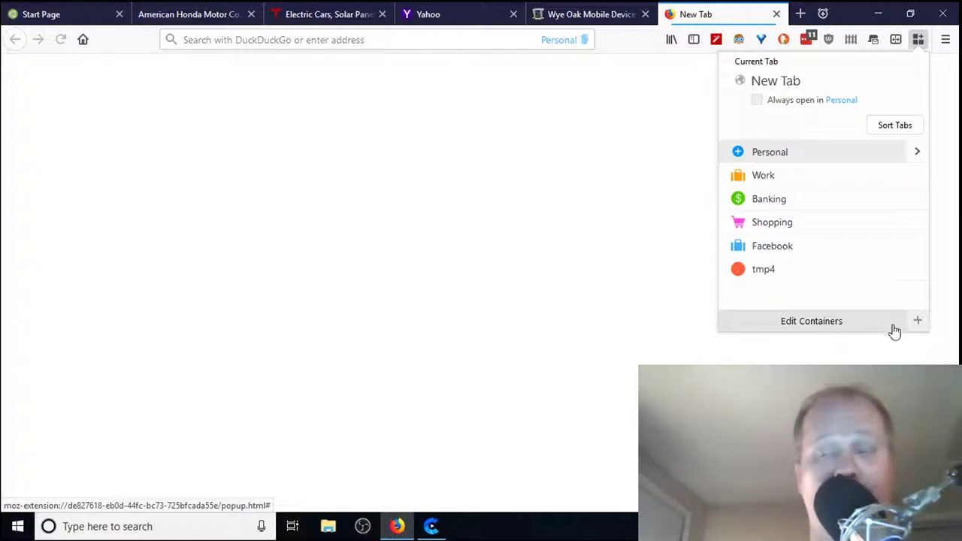
pyautogui.click(774, 179)
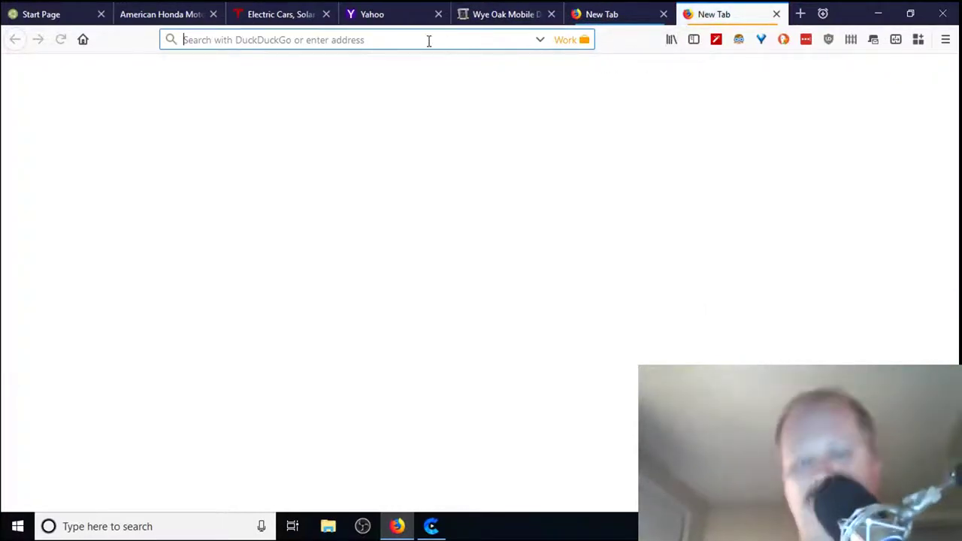
pyautogui.hotkey('ctrl', 'v')
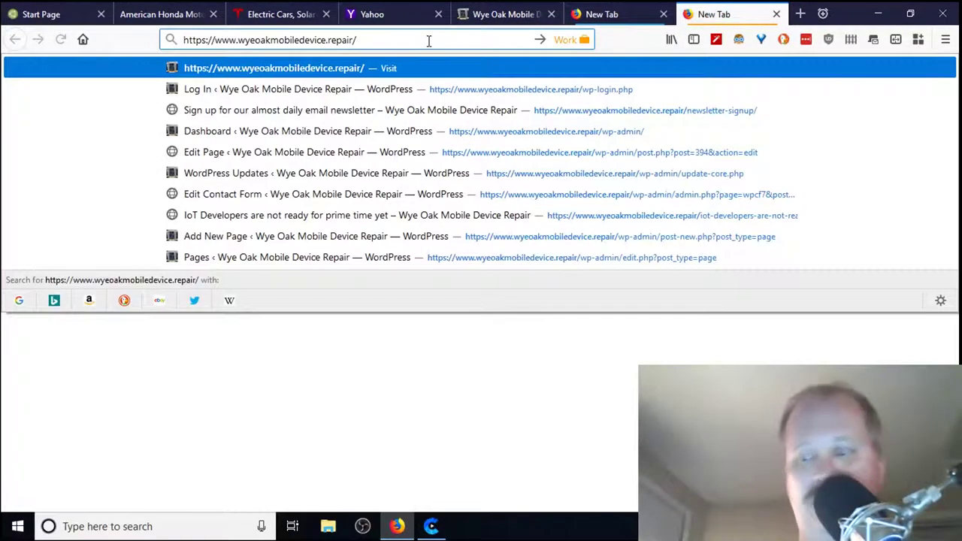
pyautogui.press('Return')
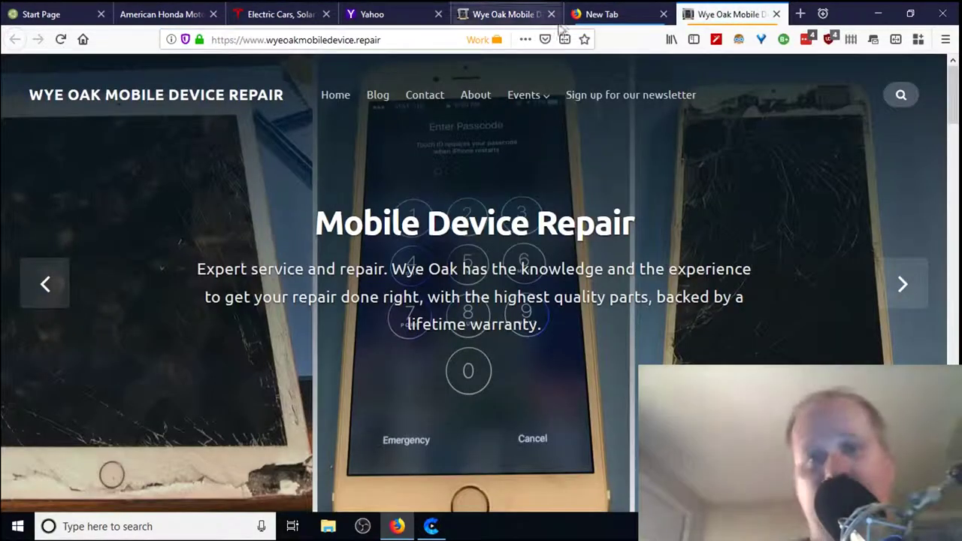
# Compare the regular tab of the Wye Oak Mobile Device Repair site with its Work-container tab
pyautogui.click(515, 15)
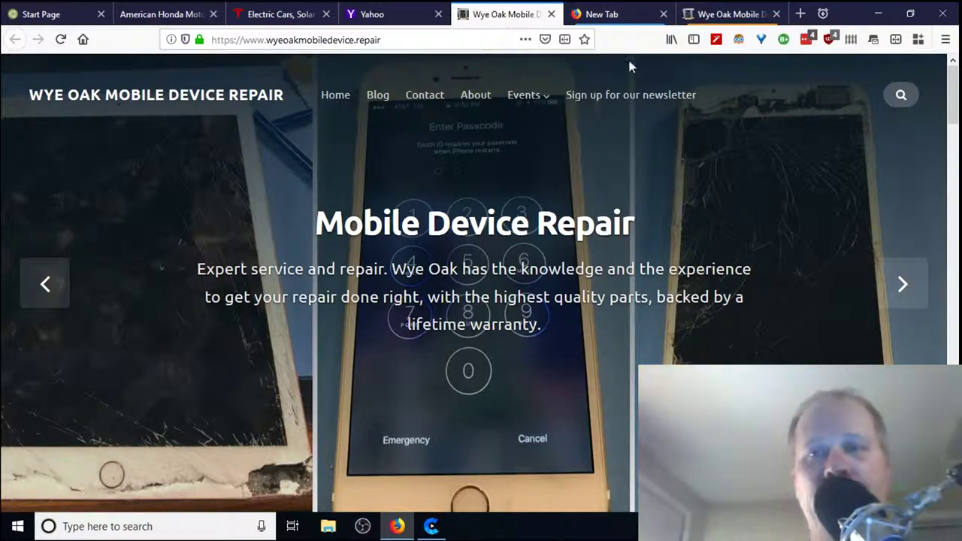
pyautogui.click(727, 12)
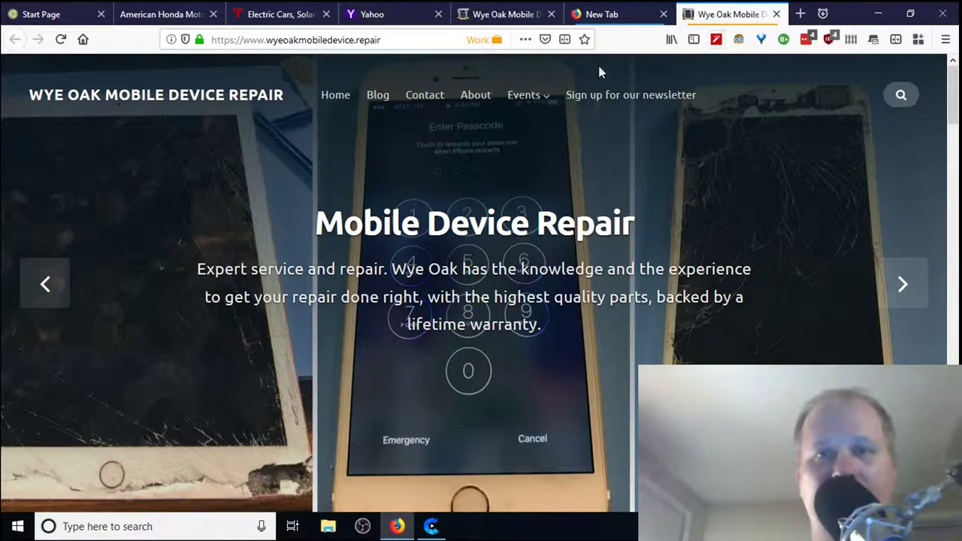
pyautogui.click(515, 15)
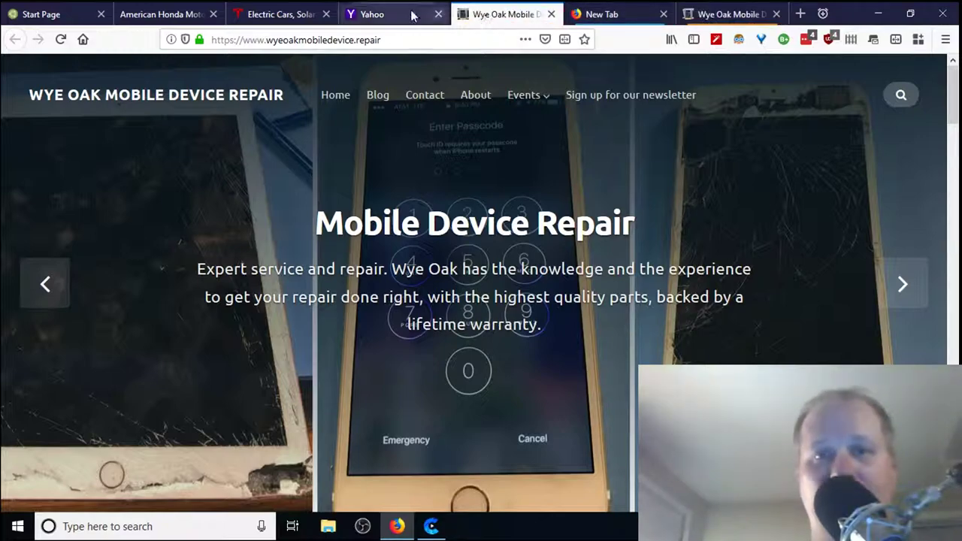
# Go through the Yahoo, Tesla and Honda tabs, and open Honda's Autonomous Work Vehicle page
pyautogui.click(388, 12)
pyautogui.click(282, 13)
pyautogui.click(166, 13)
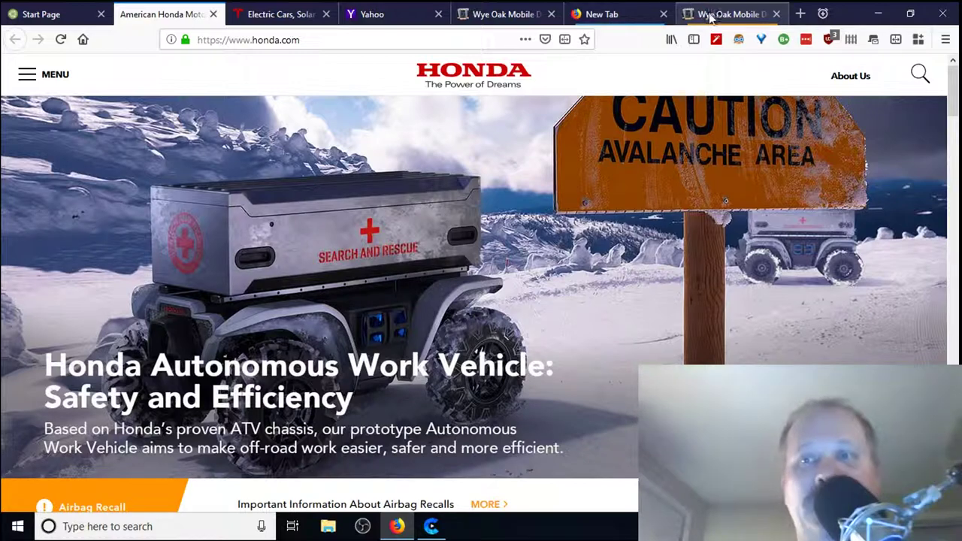
pyautogui.click(666, 280)
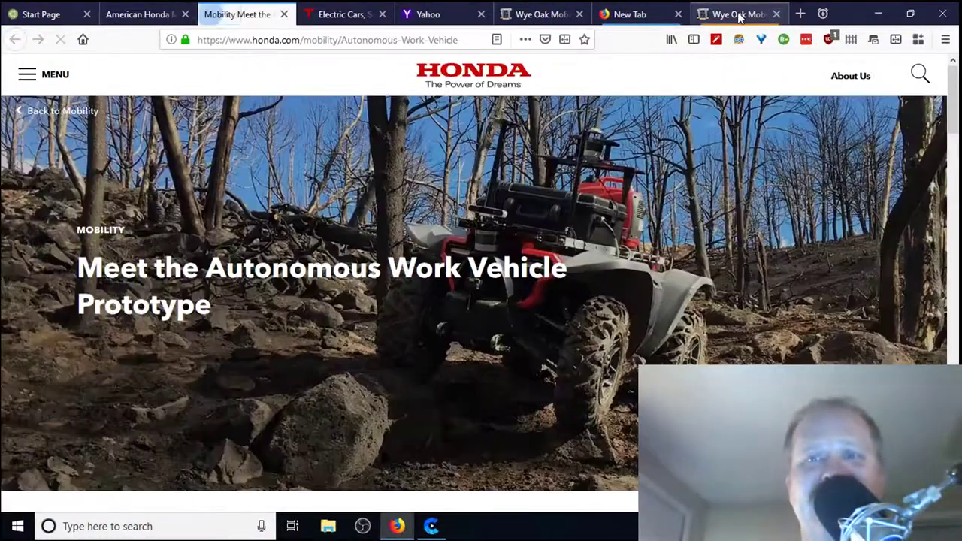
# Return to the Work-container tab of the Wye Oak site, and close both the Work and Personal container tabs
pyautogui.click(745, 15)
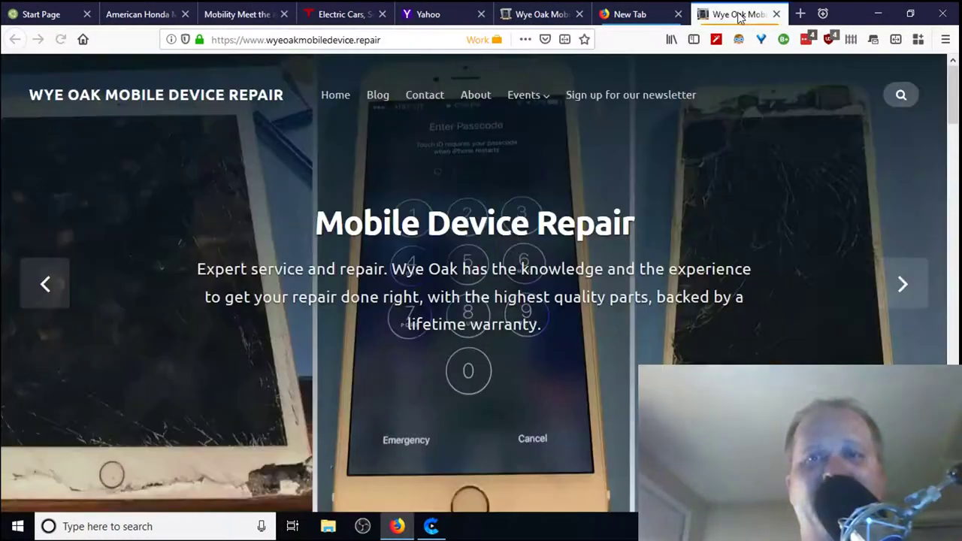
pyautogui.click(777, 14)
pyautogui.click(777, 13)
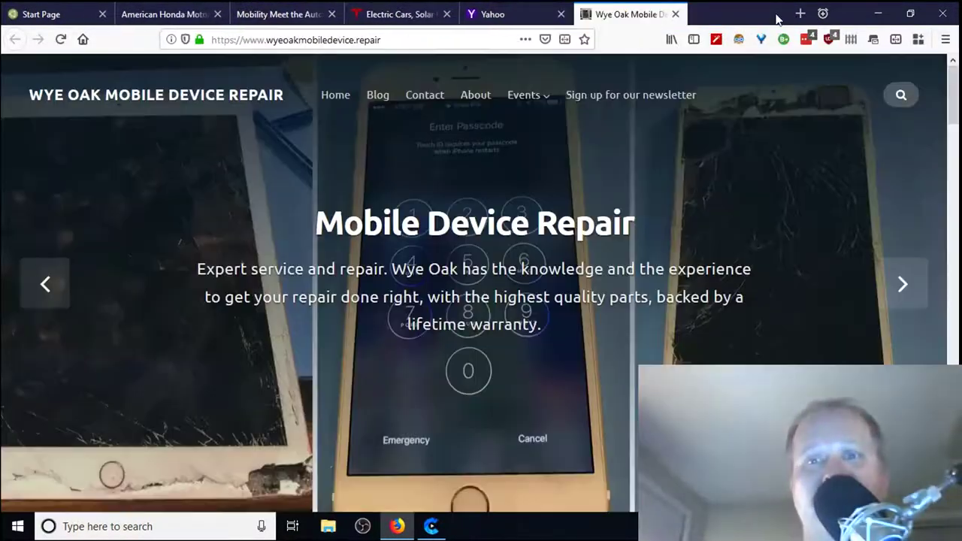